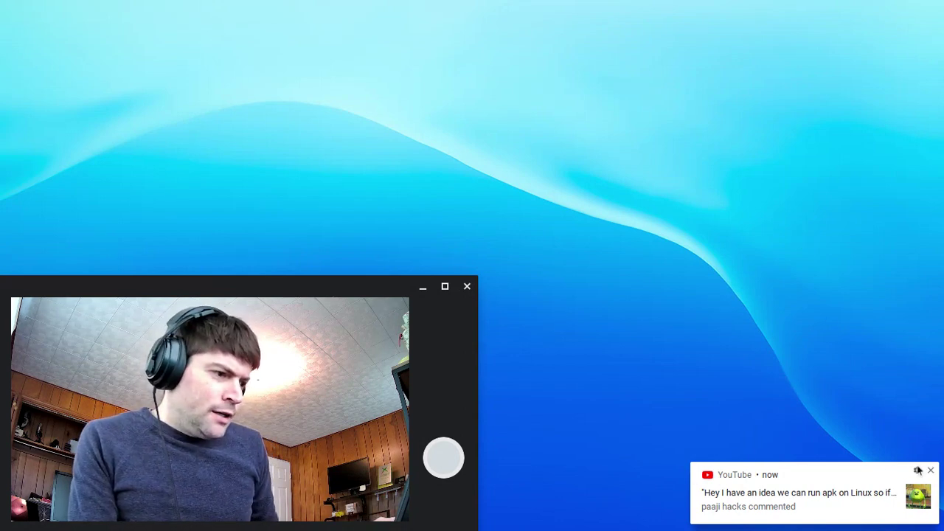
# Close the YouTube comment notification over the Camera app
pyautogui.click(931, 471)
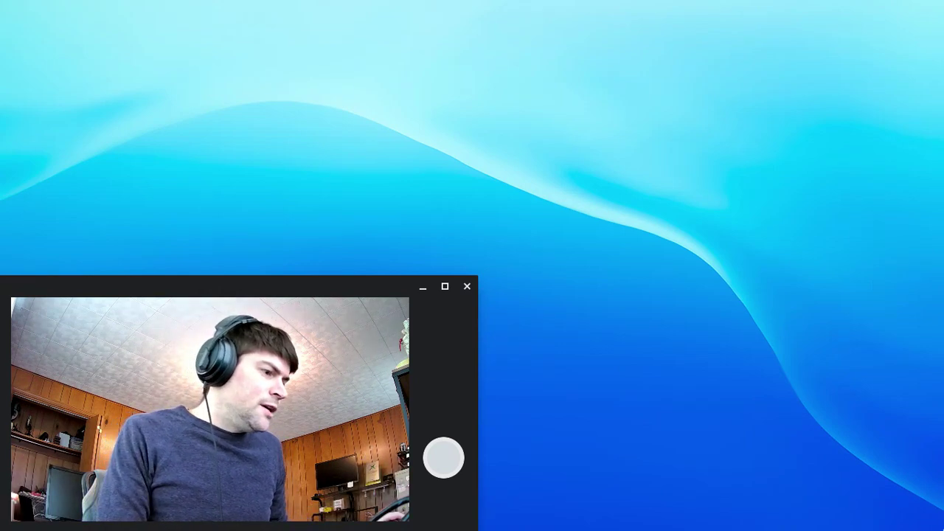
# Check Ethernet in Quick Settings, run Google's speed test (205.4/166.1 Mbps), and close Chrome
pyautogui.click(903, 524)
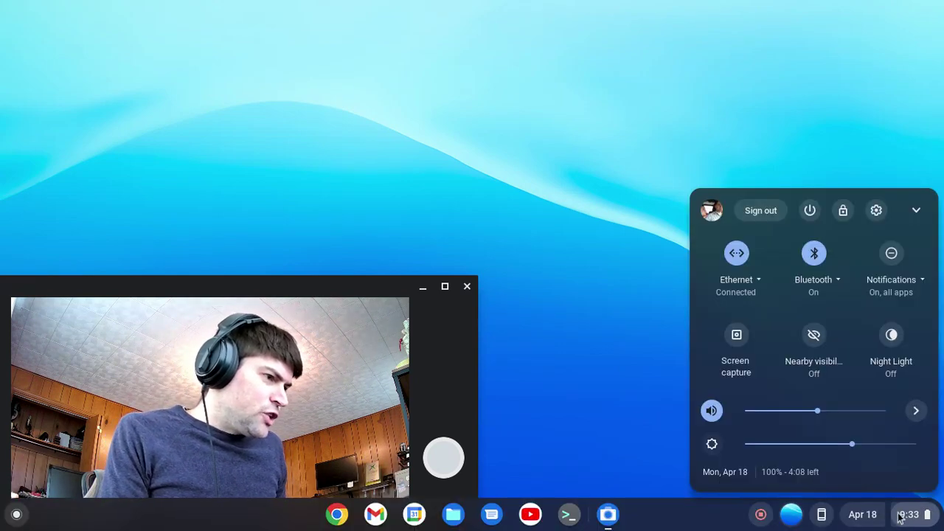
pyautogui.click(337, 515)
pyautogui.write('int')
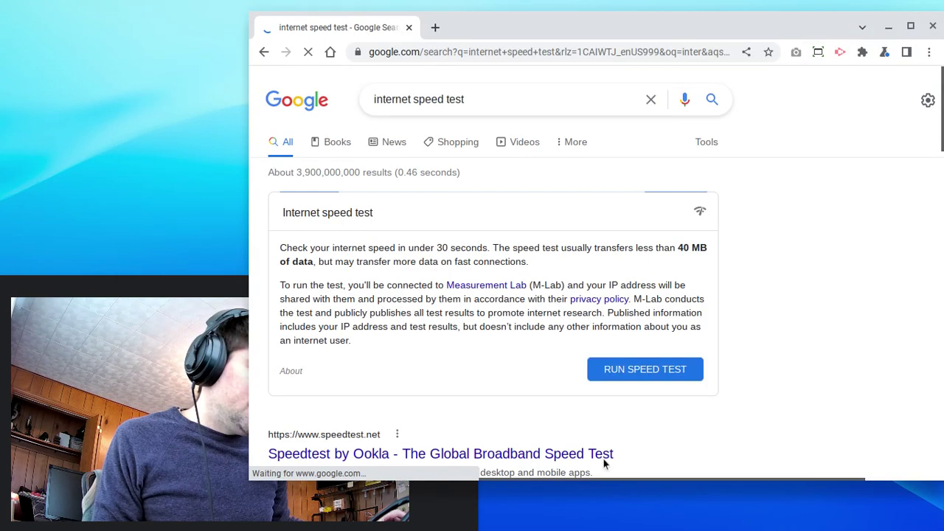
pyautogui.click(624, 371)
pyautogui.moveTo(549, 25); pyautogui.dragTo(586, 33)
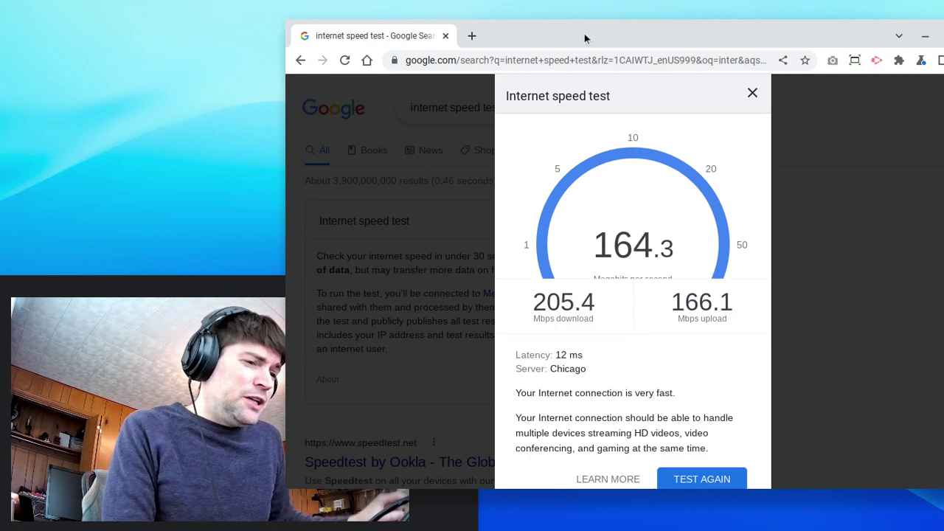
pyautogui.click(446, 36)
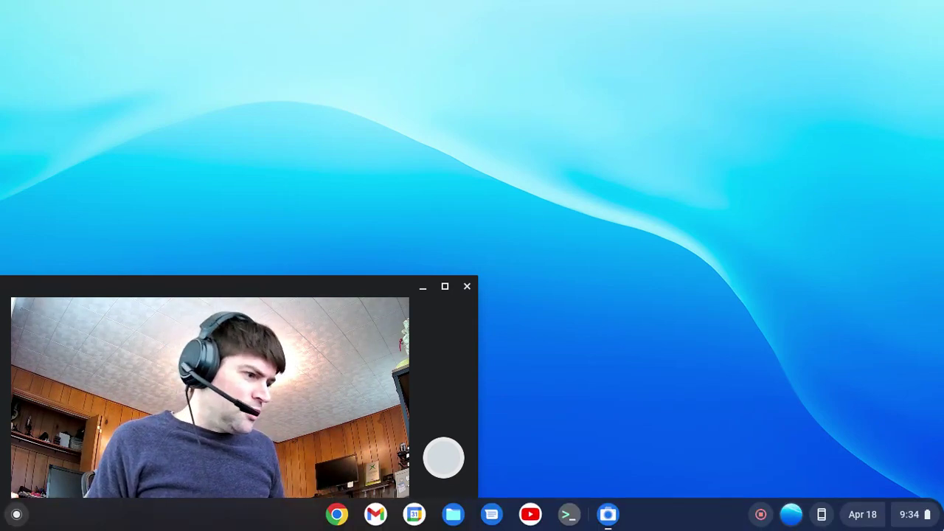
pyautogui.click(909, 514)
pyautogui.click(918, 412)
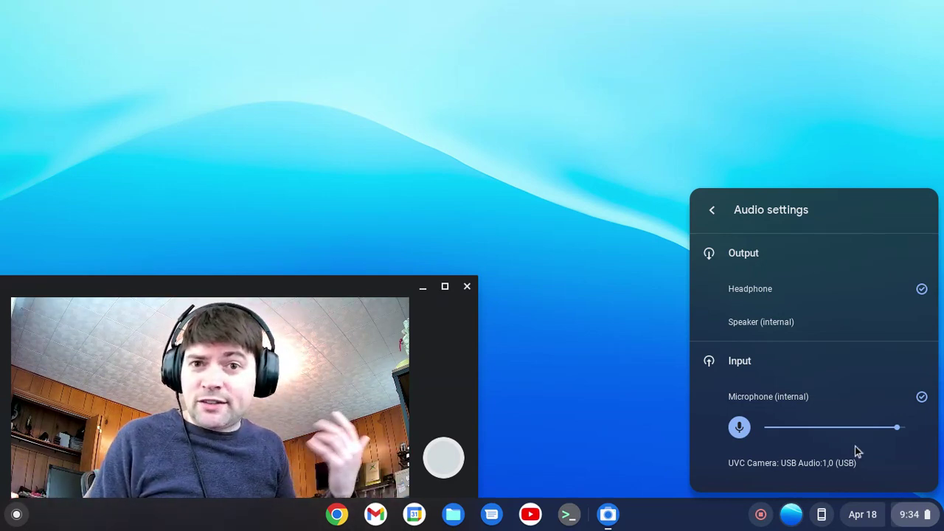
pyautogui.click(562, 180)
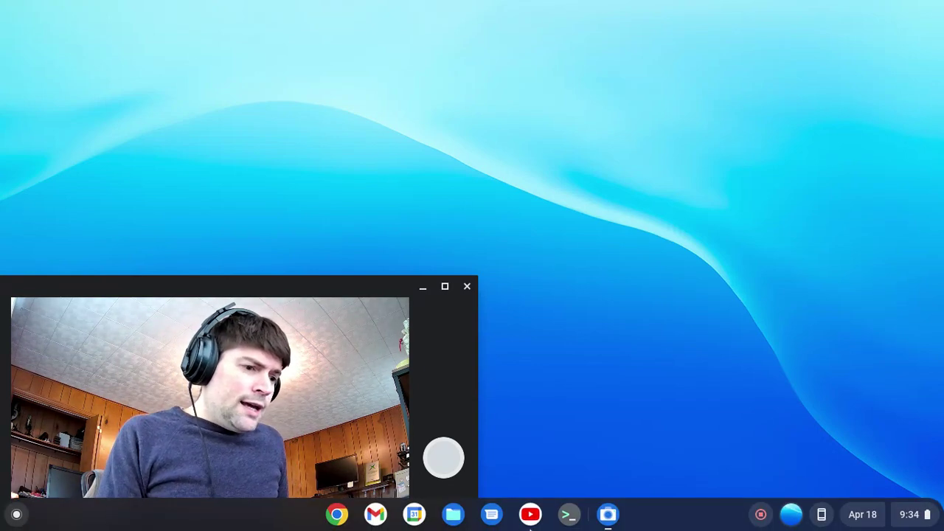
# Load gamepad-tester.com, close its ad, and view the Xbox 360 controller's live readings
pyautogui.click(349, 521)
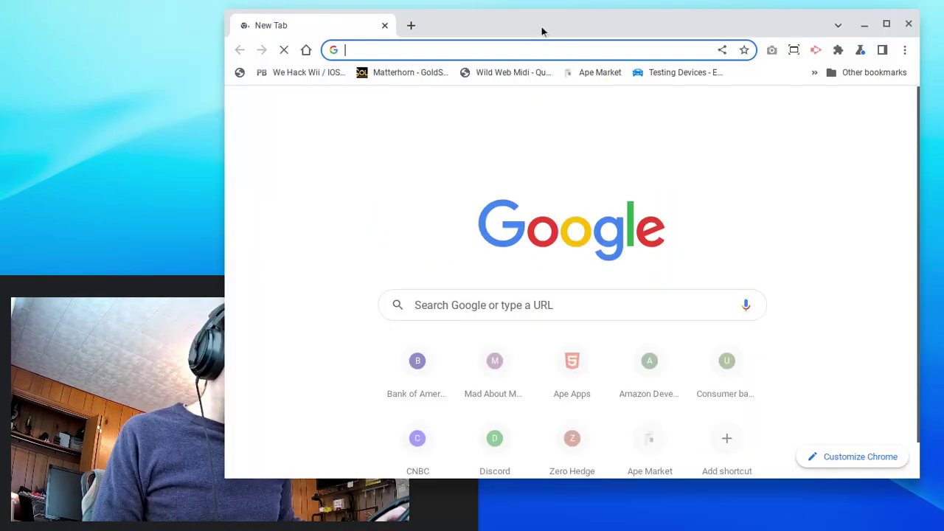
pyautogui.write('jav')
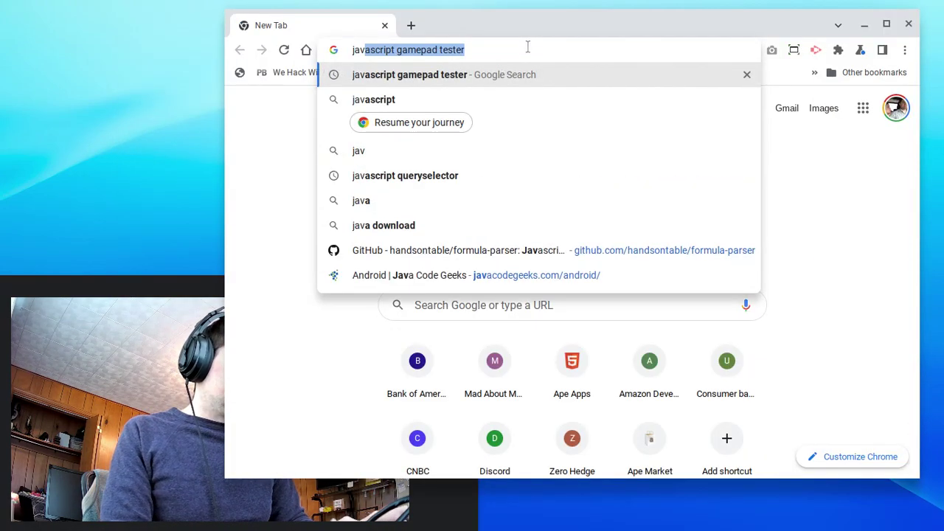
pyautogui.press('Return')
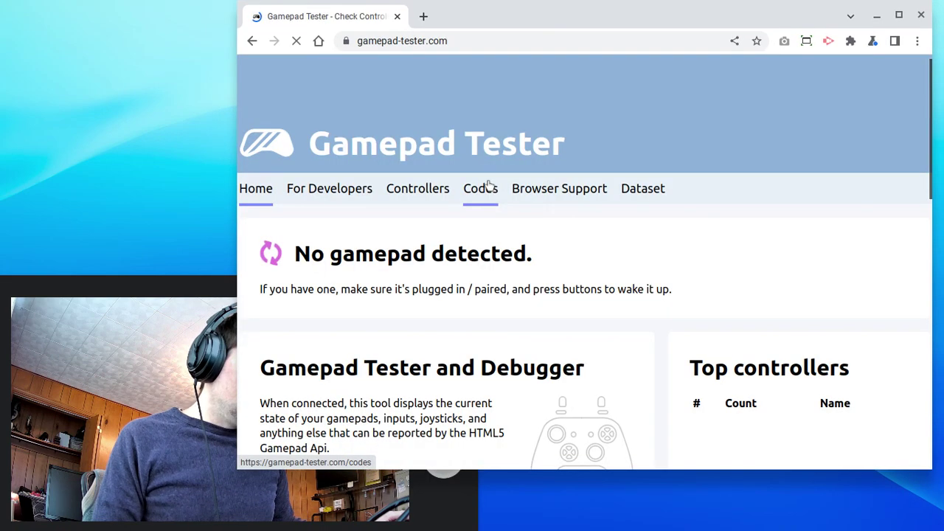
pyautogui.scroll(-1, 708, 109)
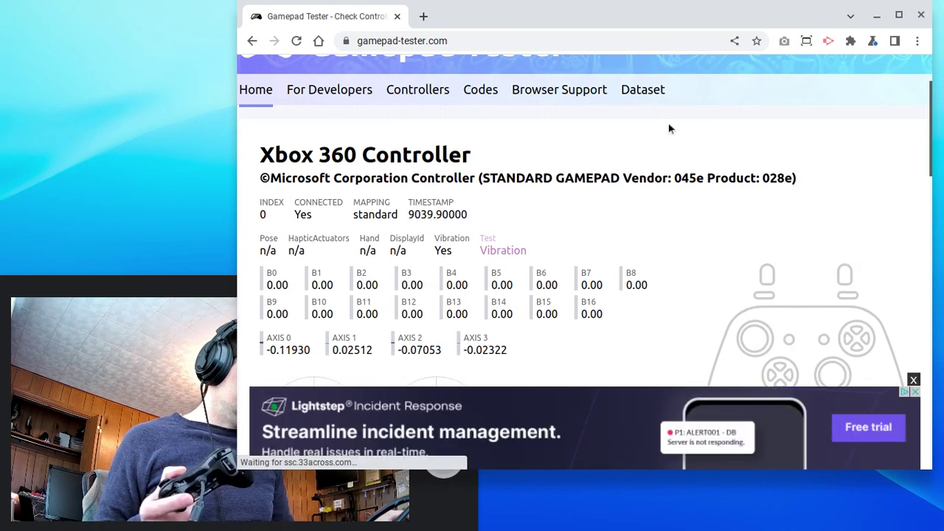
pyautogui.scroll(-1, 782, 251)
pyautogui.click(915, 381)
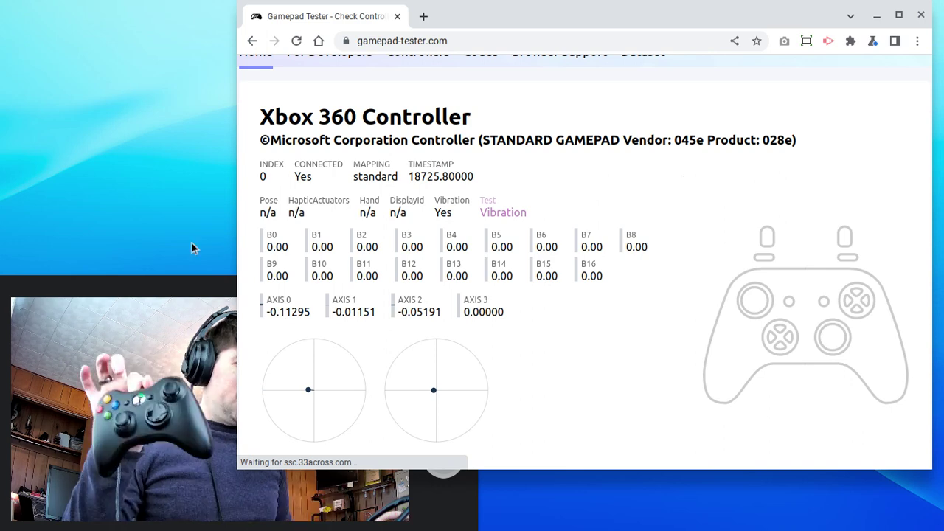
pyautogui.hotkey('alt', 'Tab')
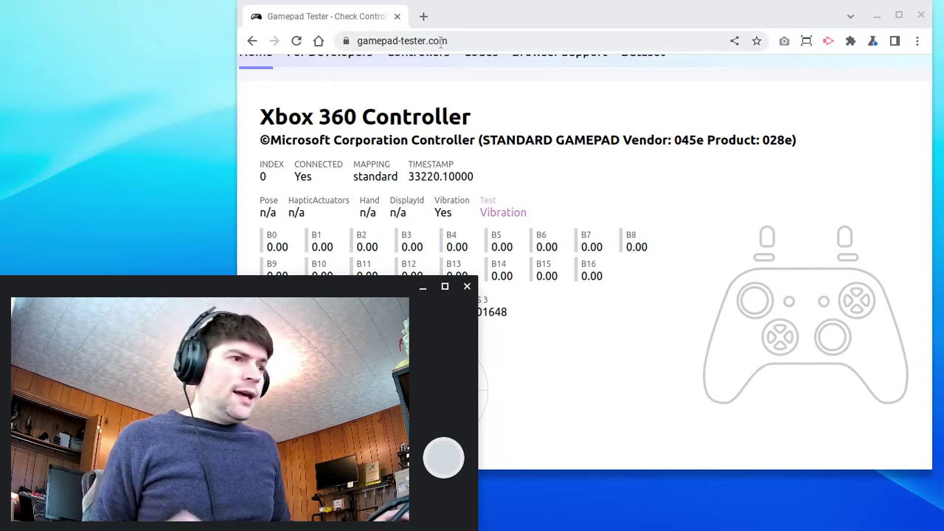
pyautogui.click(495, 22)
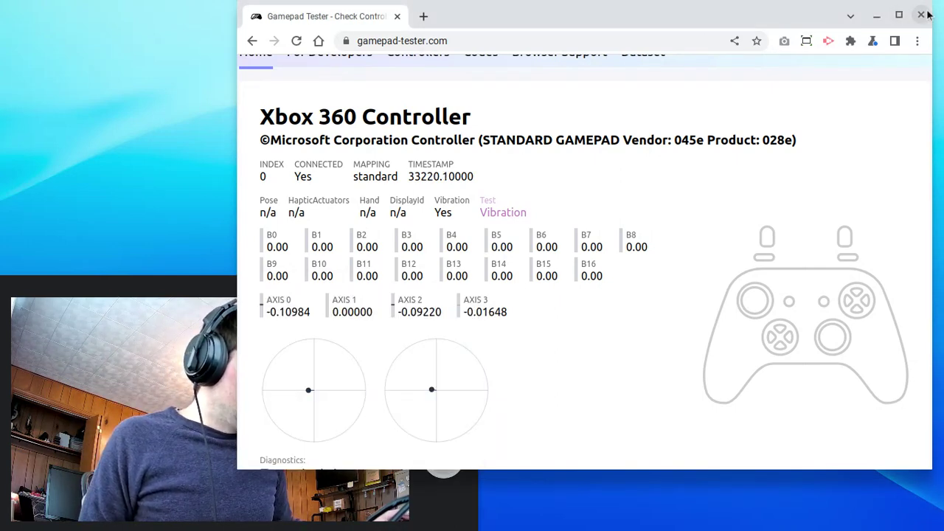
# Close the gamepad-tester Chrome window with Ctrl+W
pyautogui.hotkey('ctrl', 'w')
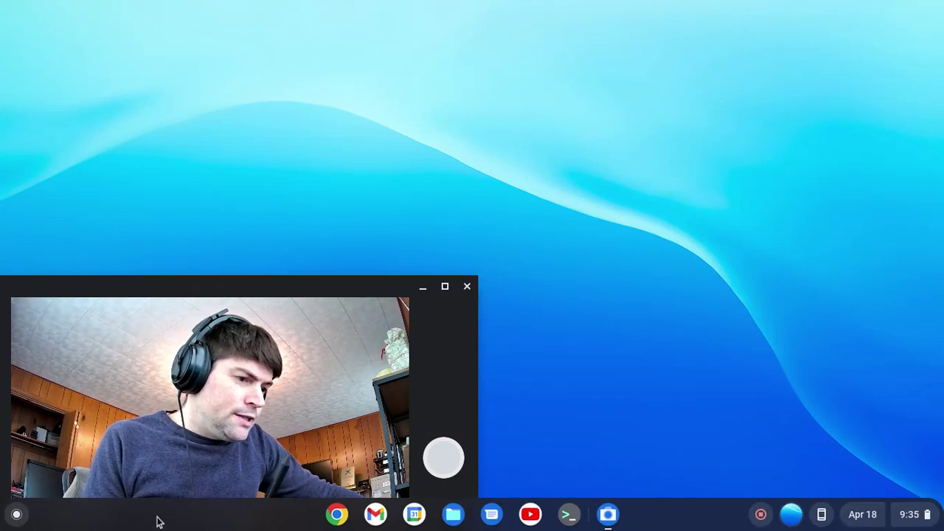
# Launch Chrome Canvas, arrange it beside the camera window, and start a blank drawing
pyautogui.click(17, 514)
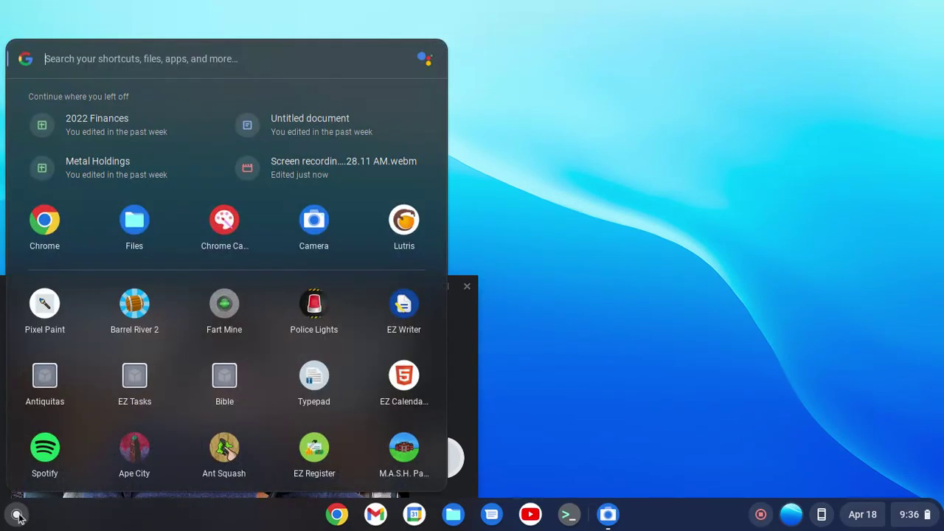
pyautogui.click(225, 222)
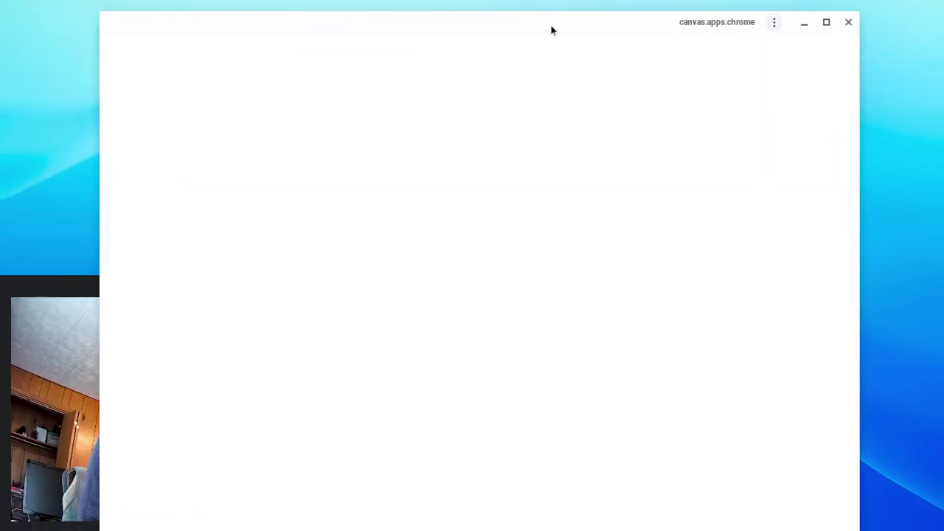
pyautogui.moveTo(551, 29); pyautogui.dragTo(646, 15)
pyautogui.click(231, 279)
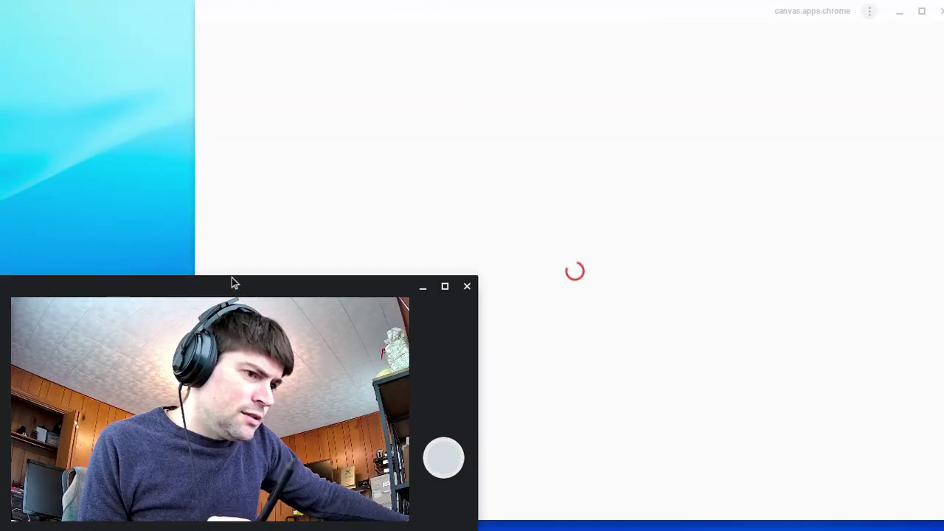
pyautogui.moveTo(386, 285); pyautogui.dragTo(231, 307)
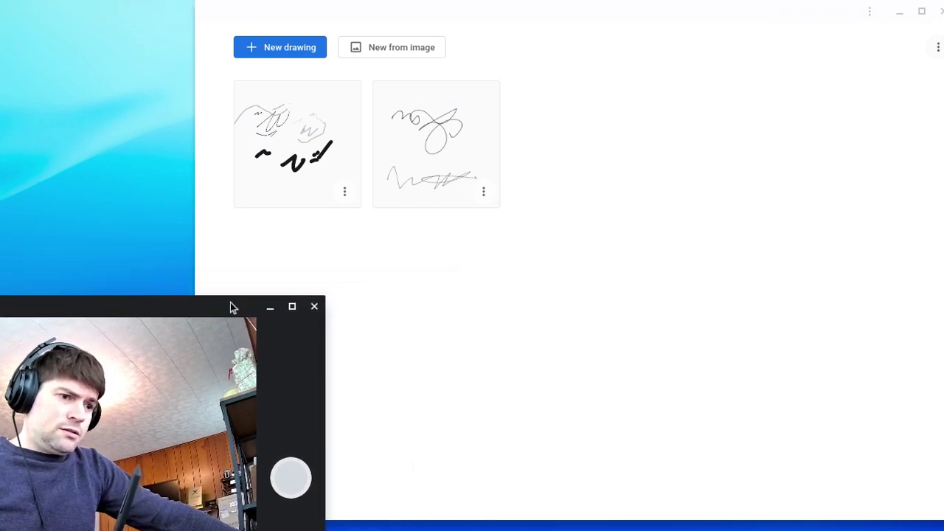
pyautogui.click(276, 47)
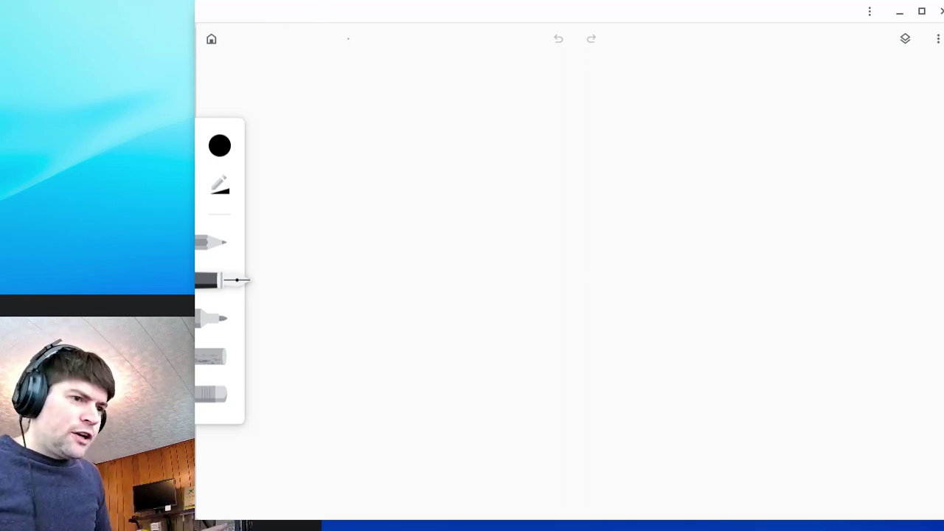
# Scribble with the pencil, scrawl with the black pen, then draw a yellow wave diagonally
pyautogui.click(211, 243)
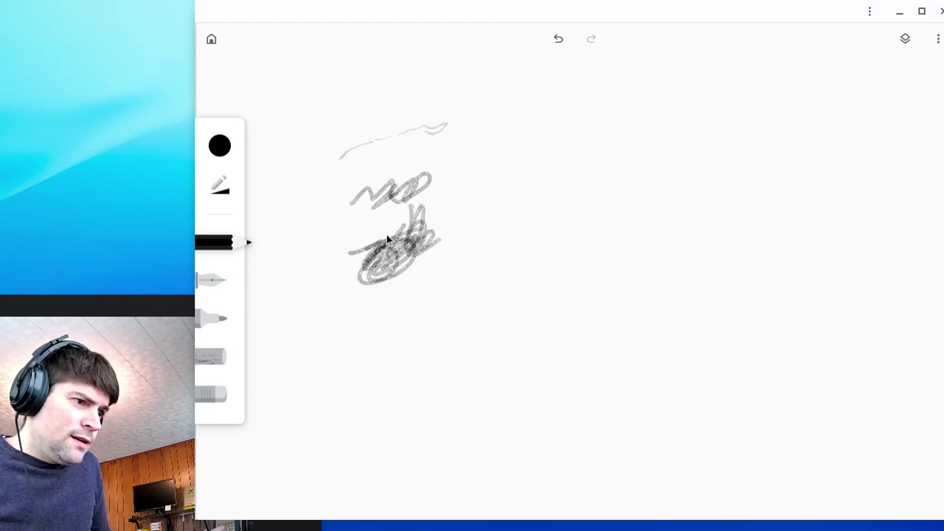
pyautogui.click(216, 281)
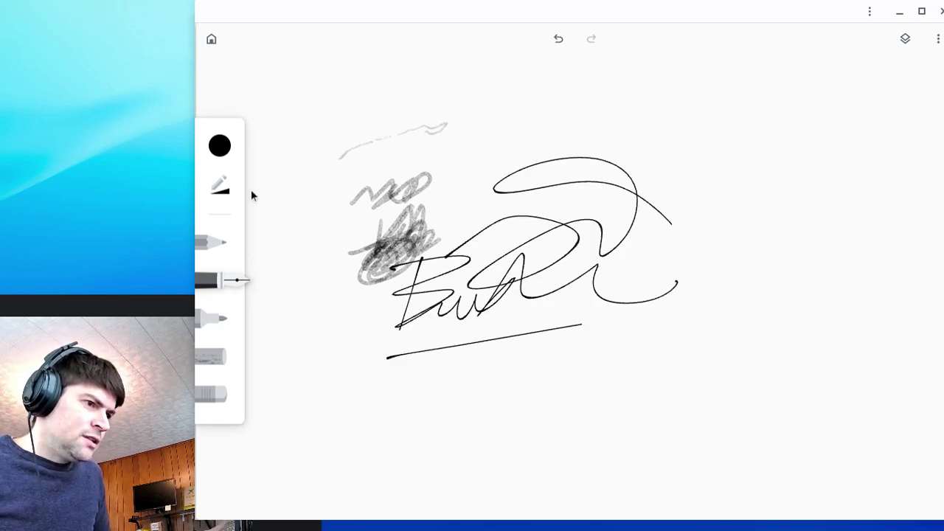
pyautogui.click(221, 147)
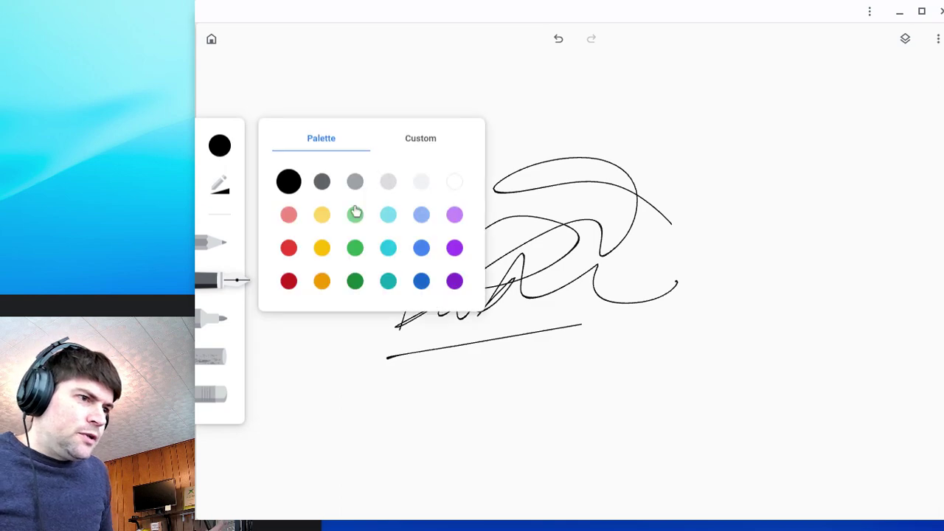
pyautogui.click(372, 339)
pyautogui.moveTo(348, 383); pyautogui.dragTo(489, 214)
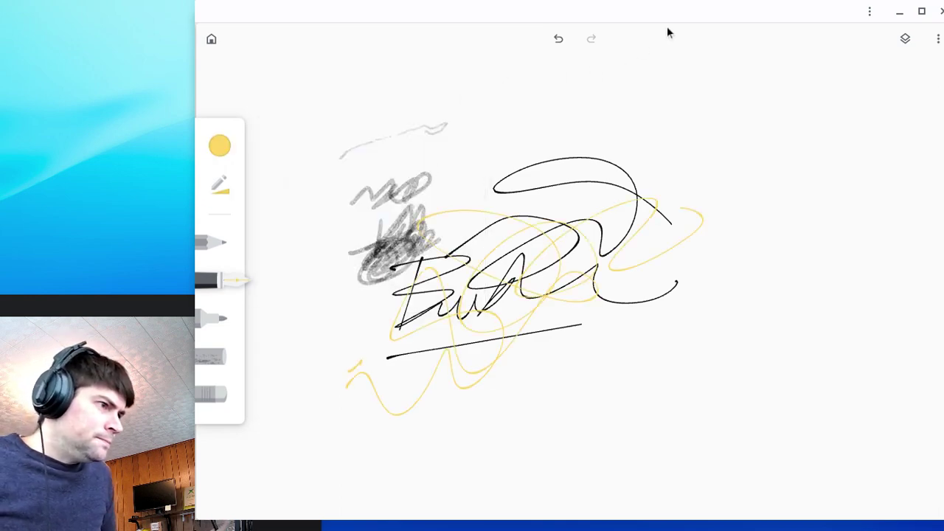
pyautogui.moveTo(690, 13); pyautogui.dragTo(650, 12)
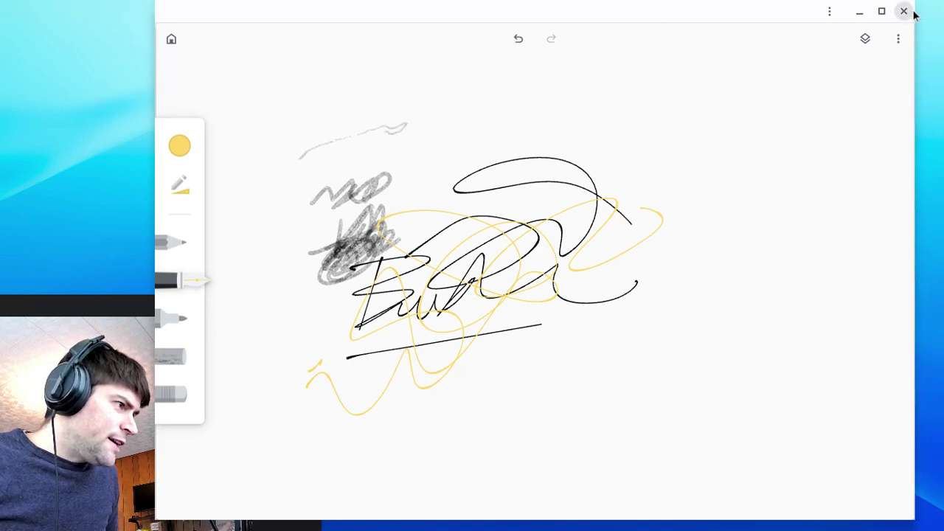
# Close Chrome Canvas and open then dismiss the desktop context menu twice
pyautogui.click(907, 12)
pyautogui.rightClick(582, 222)
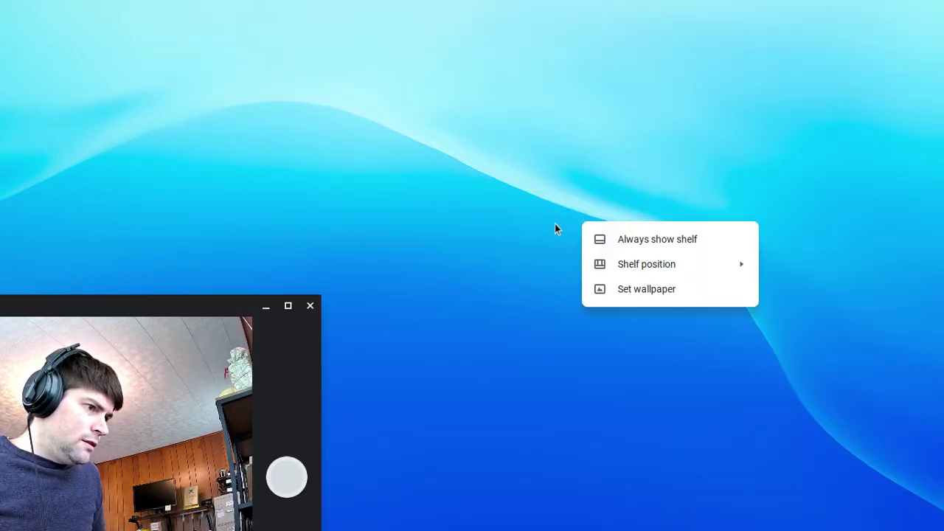
pyautogui.click(555, 225)
pyautogui.rightClick(418, 205)
pyautogui.click(480, 126)
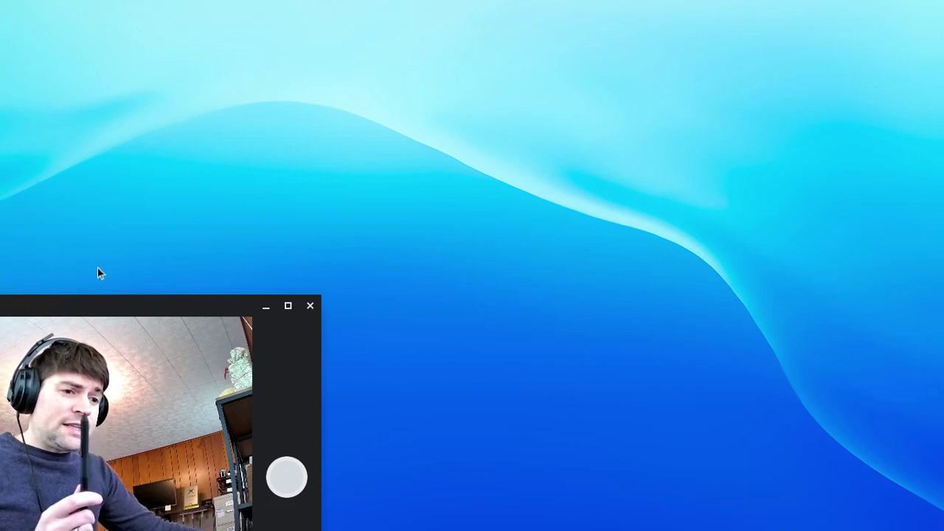
# Drag the Camera window up and right so the whole preview shows
pyautogui.moveTo(108, 306)
pyautogui.mouseDown()
pyautogui.moveTo(238, 268)
pyautogui.moveTo(279, 268)
pyautogui.mouseUp()
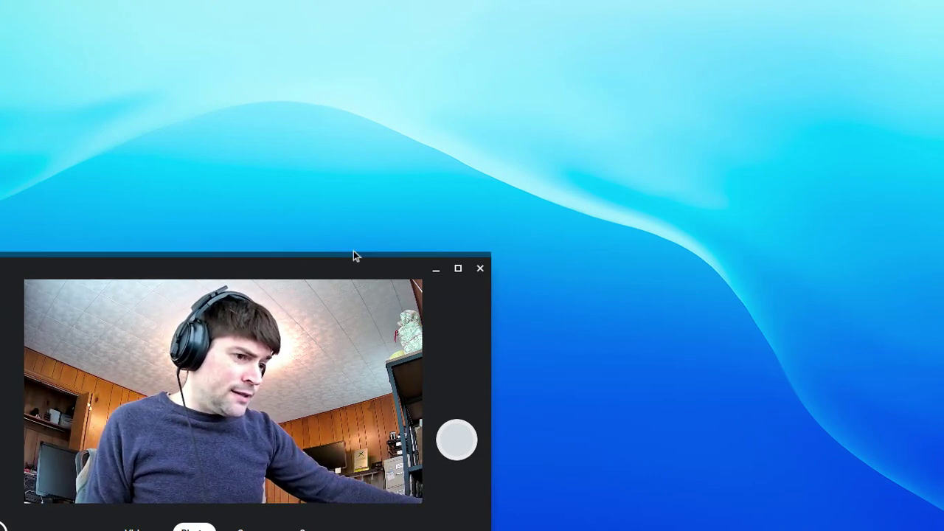
# Move the Camera window to the screen top and close the new-subscriber notification
pyautogui.moveTo(357, 265); pyautogui.dragTo(423, 27)
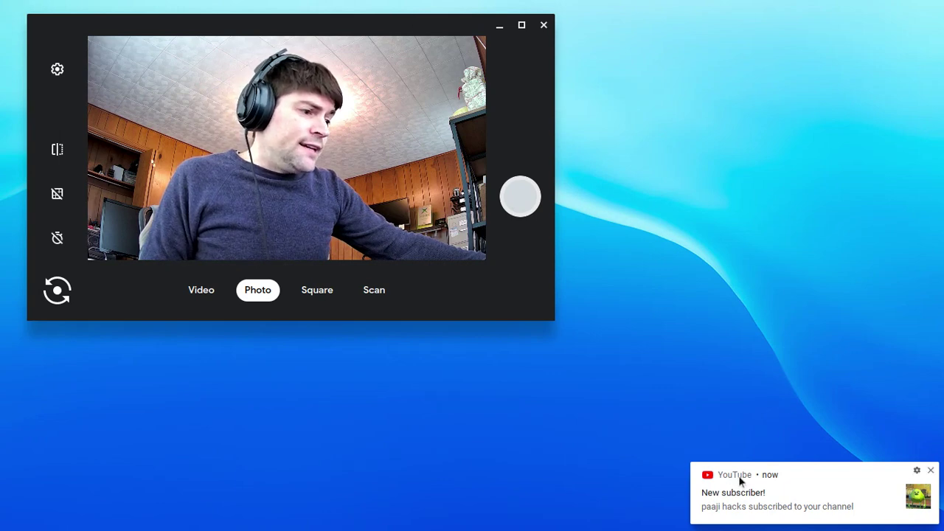
pyautogui.click(930, 470)
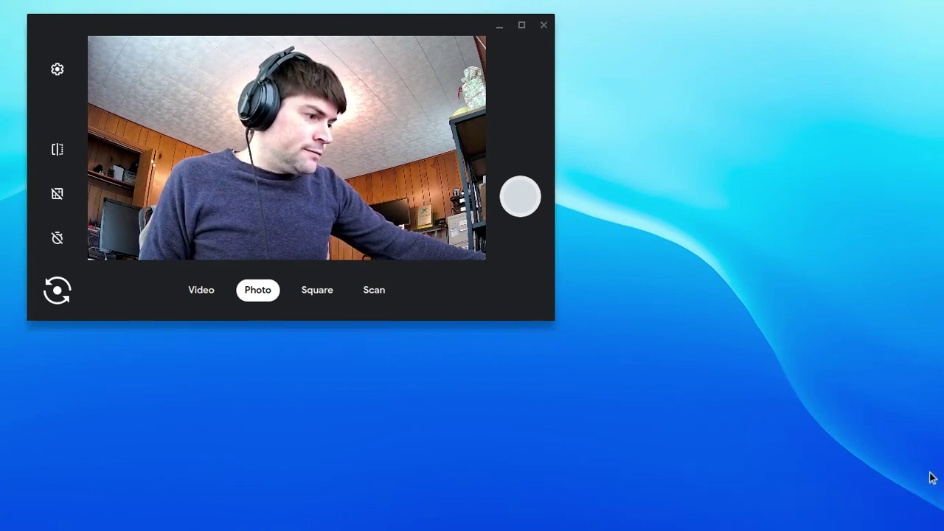